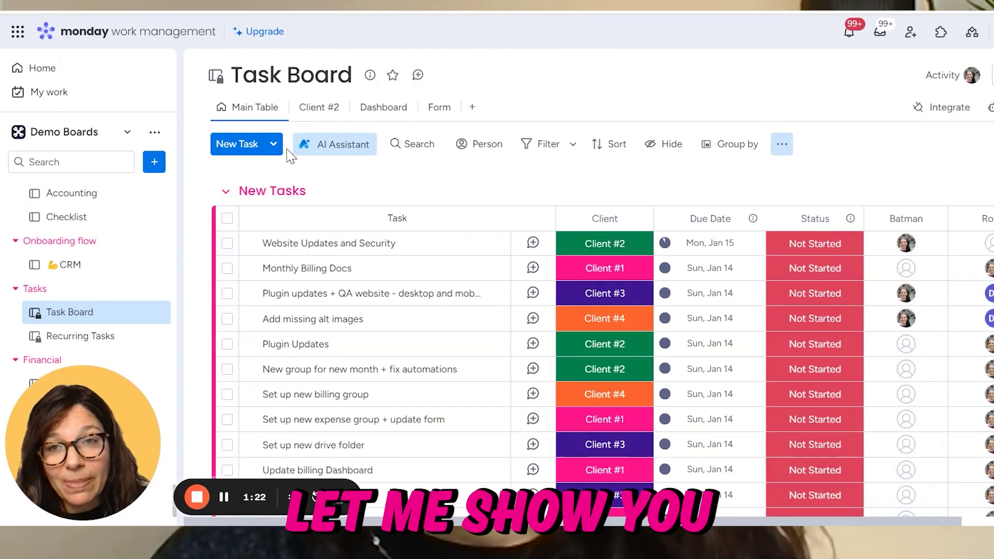
pyautogui.click(274, 144)
pyautogui.click(290, 199)
pyautogui.click(307, 225)
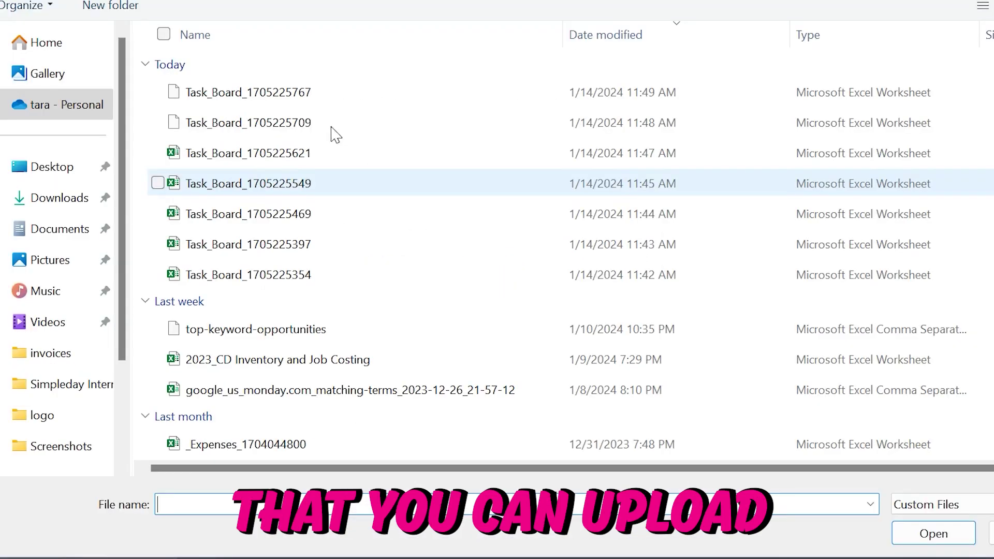
pyautogui.doubleClick(288, 101)
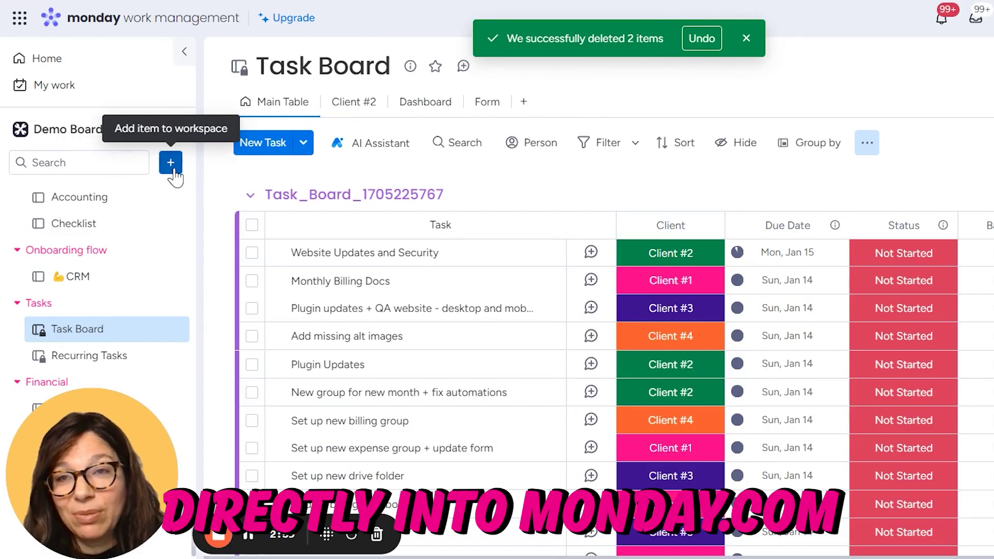
# Step: Open the workspace's options for adding items and look at its data import choices
pyautogui.click(170, 162)
pyautogui.moveTo(298, 273)
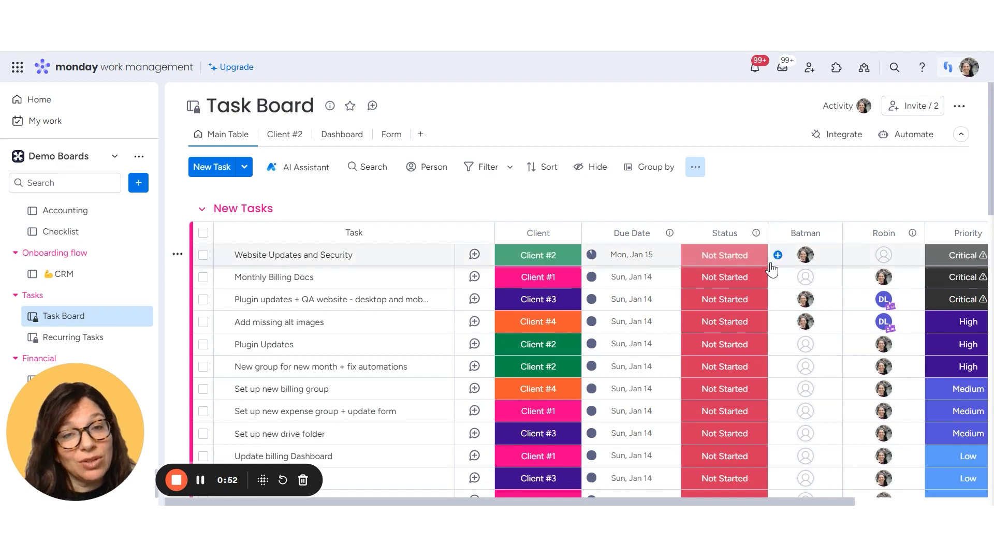
pyautogui.moveTo(655, 435)
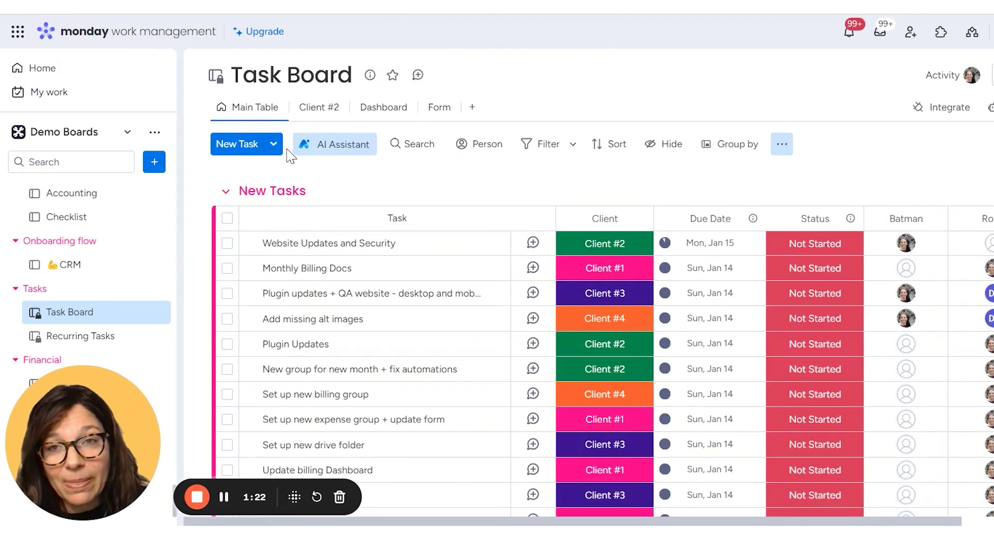
pyautogui.click(274, 147)
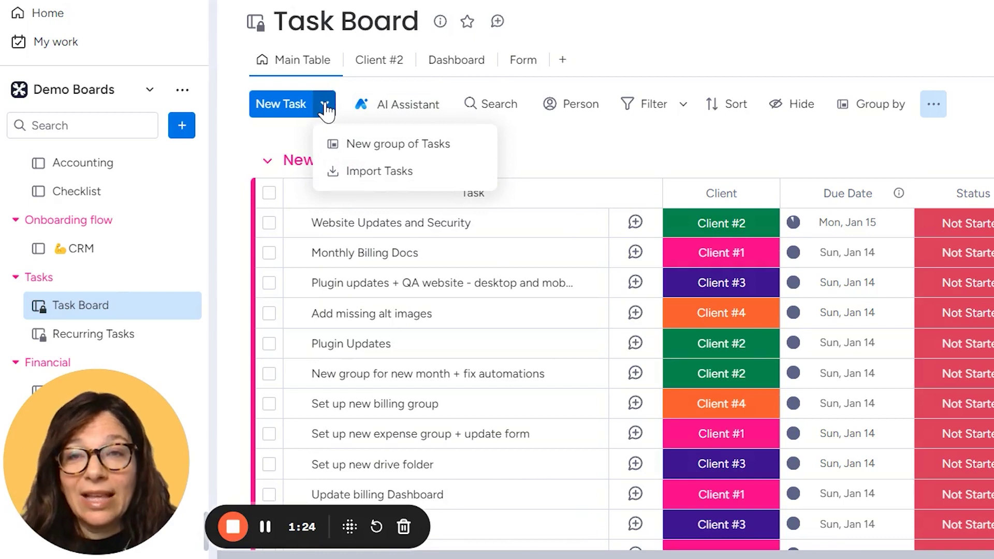
pyautogui.click(391, 176)
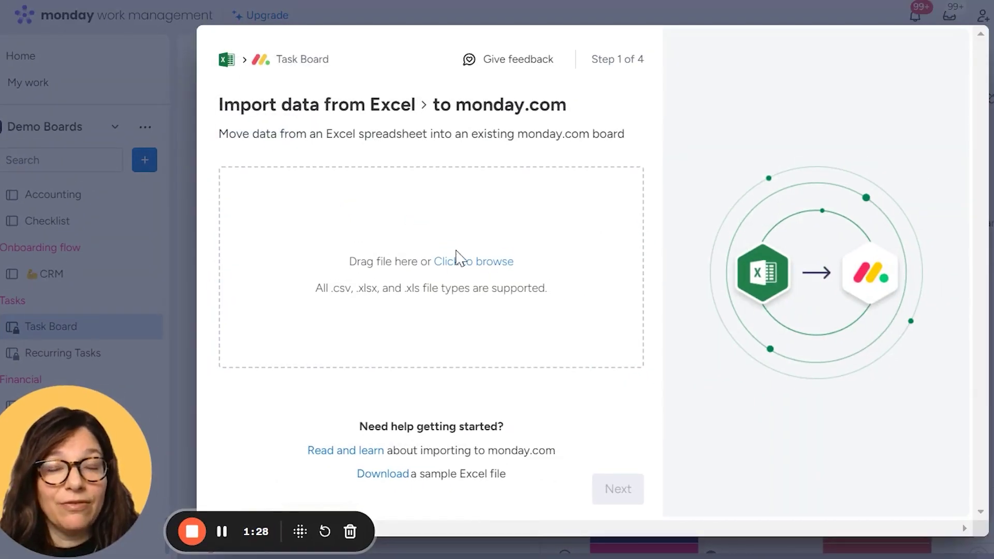
pyautogui.click(458, 257)
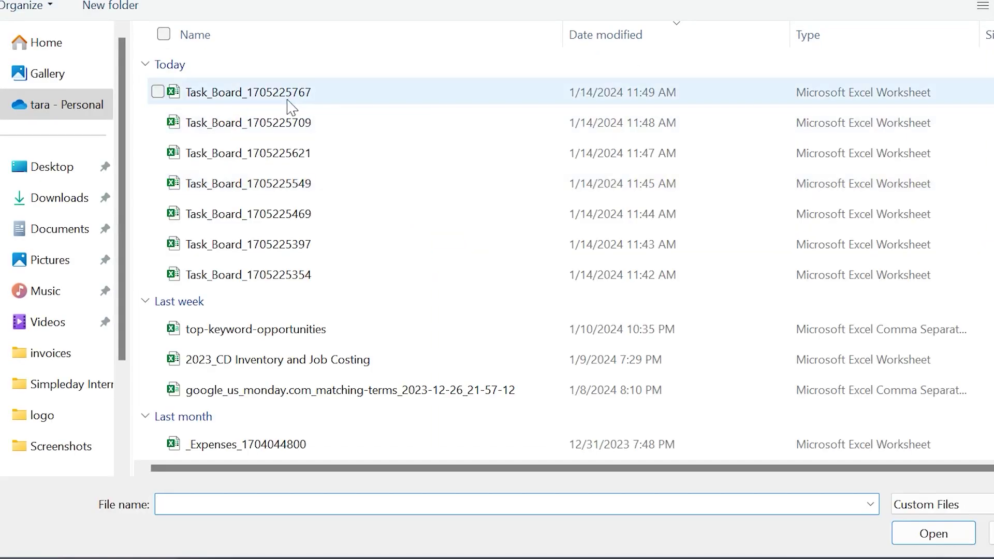
pyautogui.click(291, 107)
pyautogui.click(934, 534)
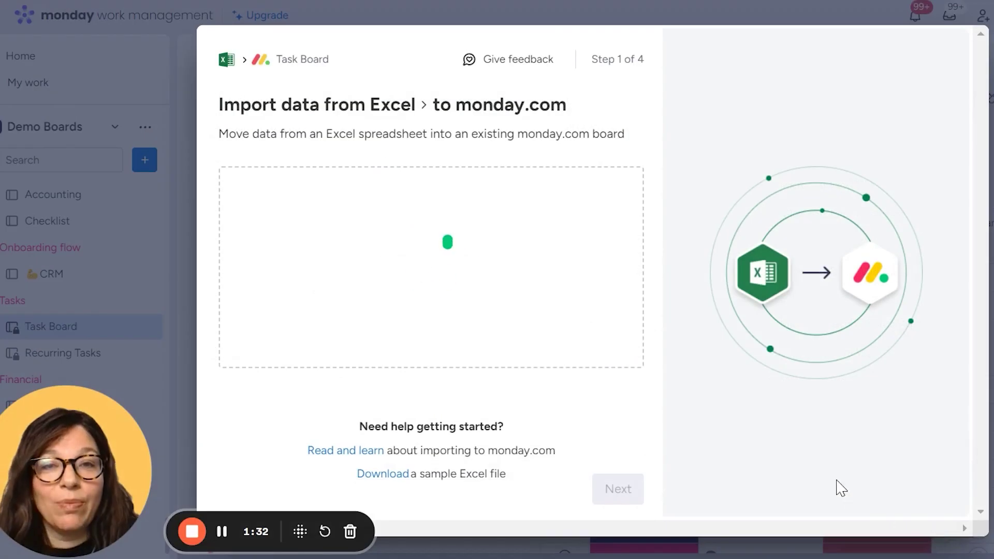
pyautogui.click(628, 491)
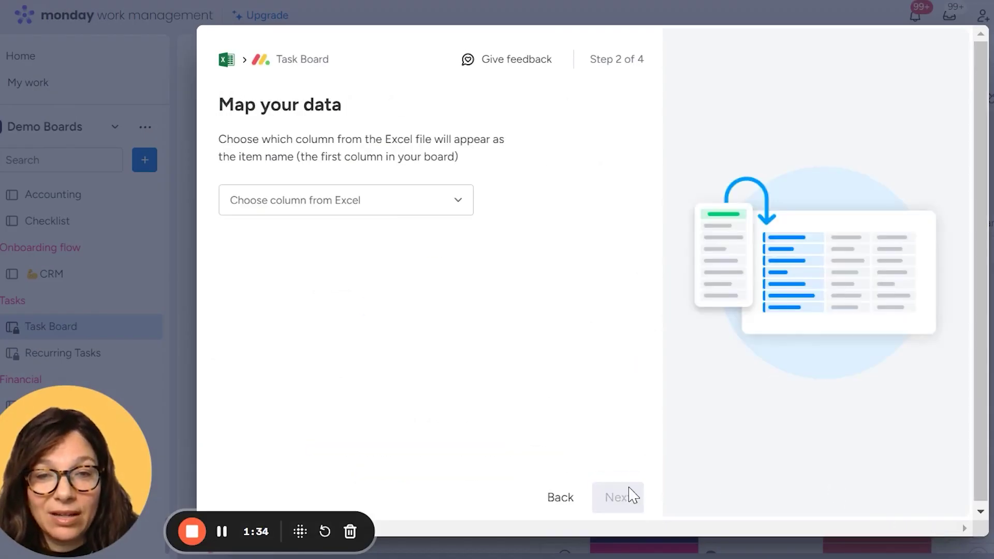
# Step: Set the Excel column Task Board as the item name and continue to column mapping
pyautogui.click(456, 215)
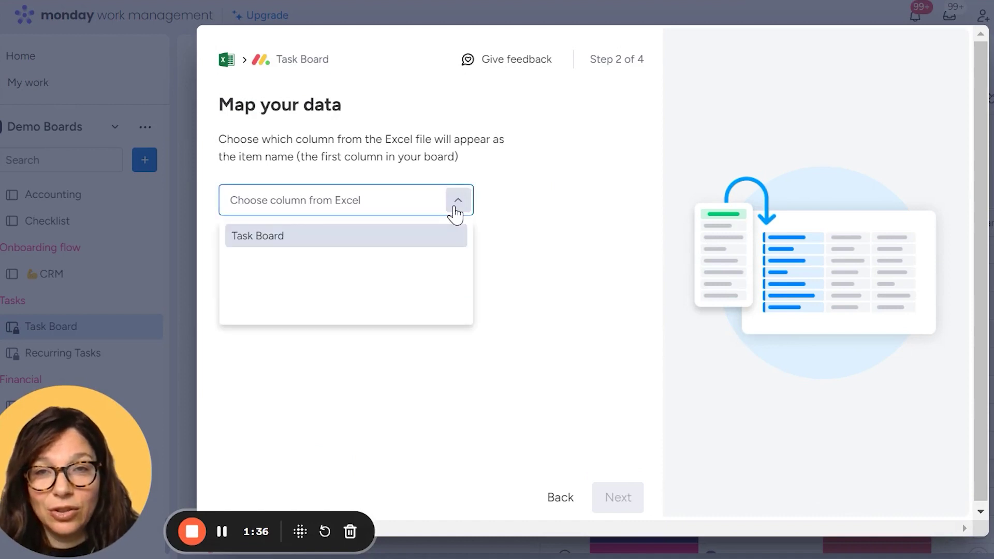
pyautogui.click(372, 243)
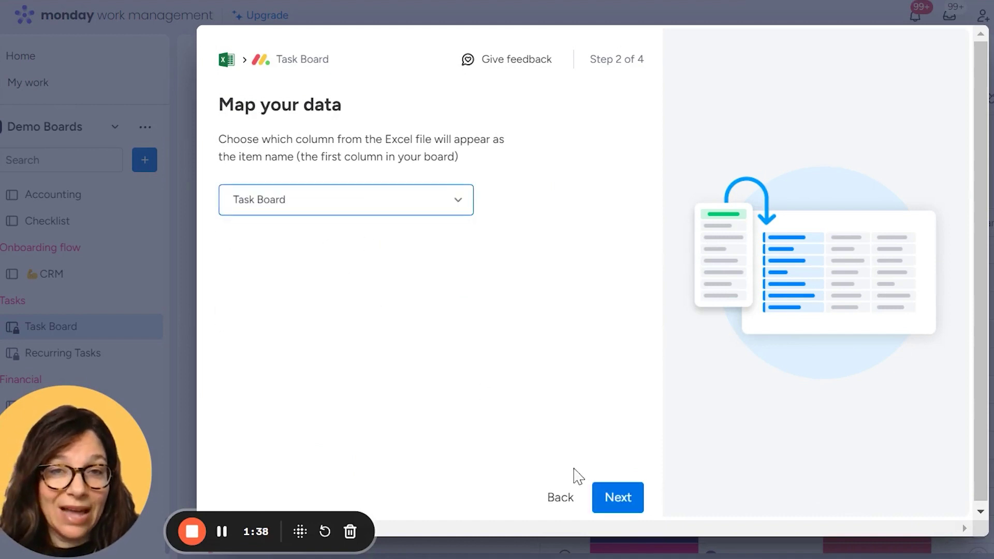
pyautogui.click(612, 497)
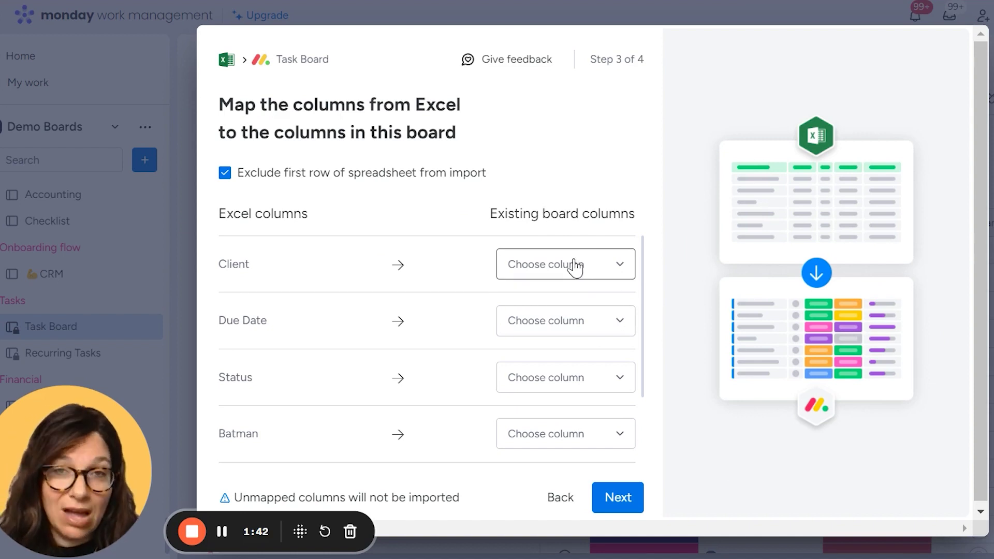
# Step: Map the Excel columns Client, Due Date and Status to the board columns with the same names
pyautogui.click(575, 267)
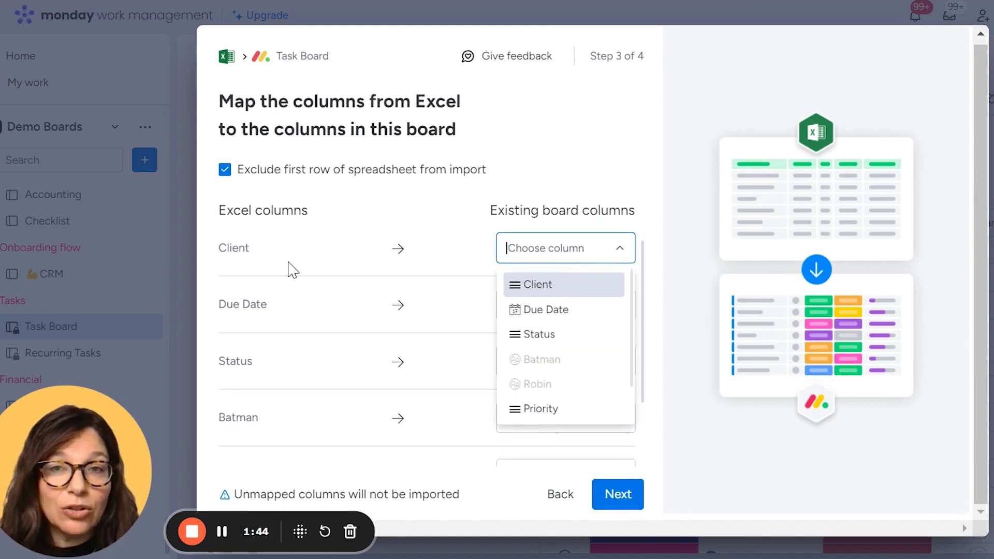
pyautogui.click(577, 290)
pyautogui.click(559, 313)
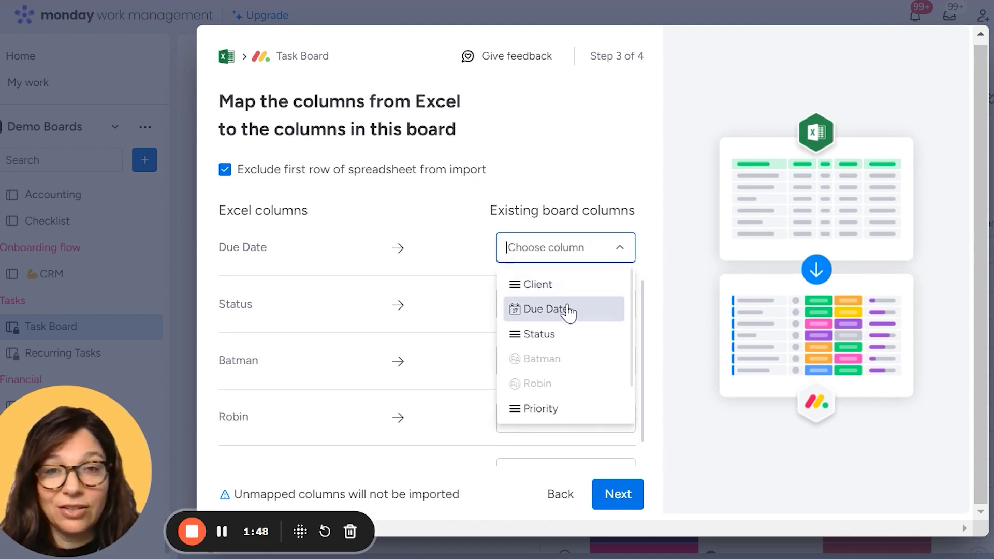
pyautogui.click(570, 312)
pyautogui.click(552, 314)
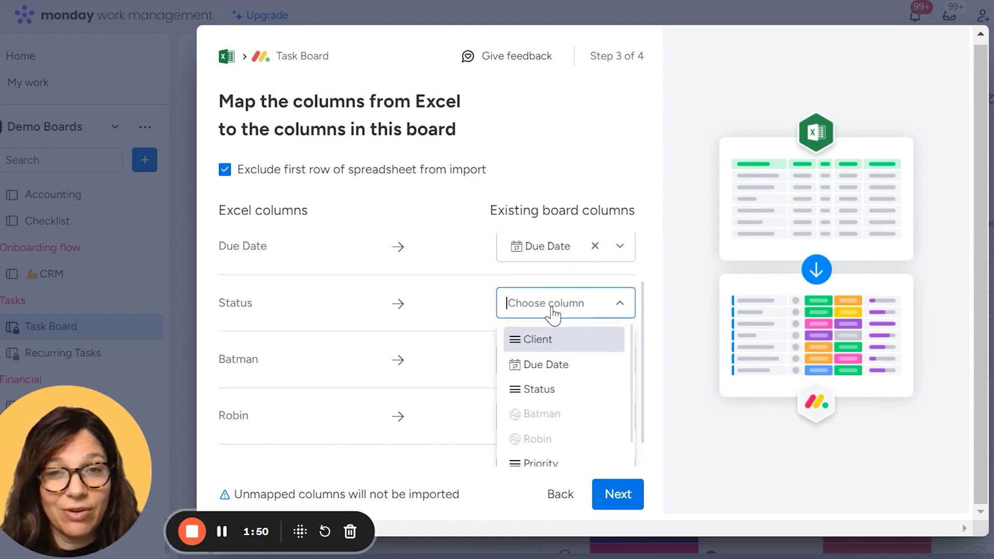
pyautogui.click(544, 356)
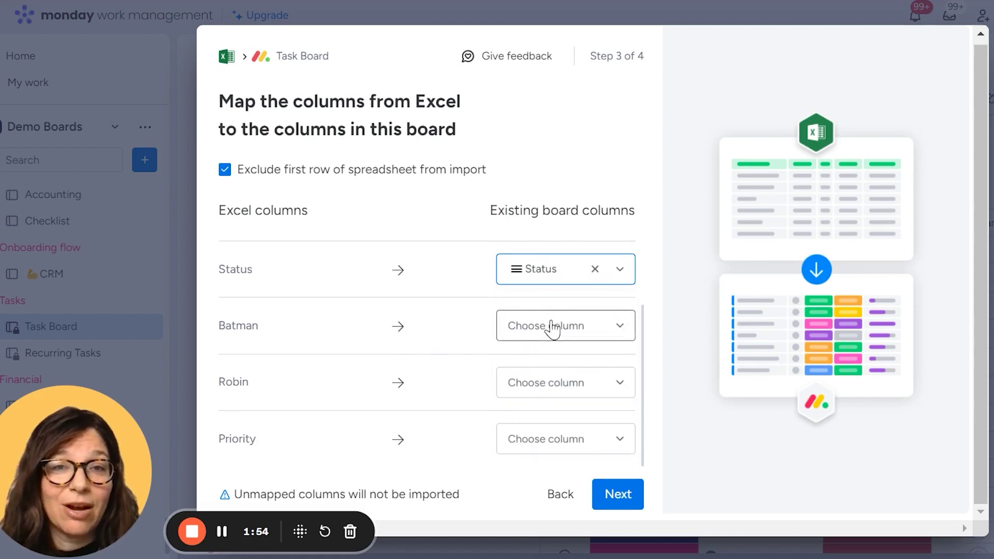
# Step: Check the board columns offered for Batman, leave it unmapped, and map Priority to the Priority column before continuing
pyautogui.click(552, 327)
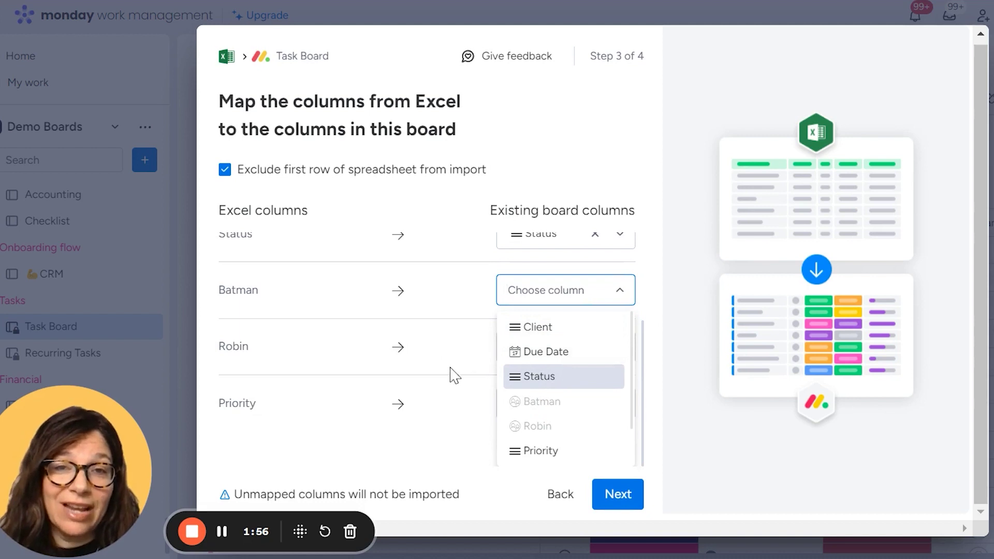
pyautogui.click(434, 402)
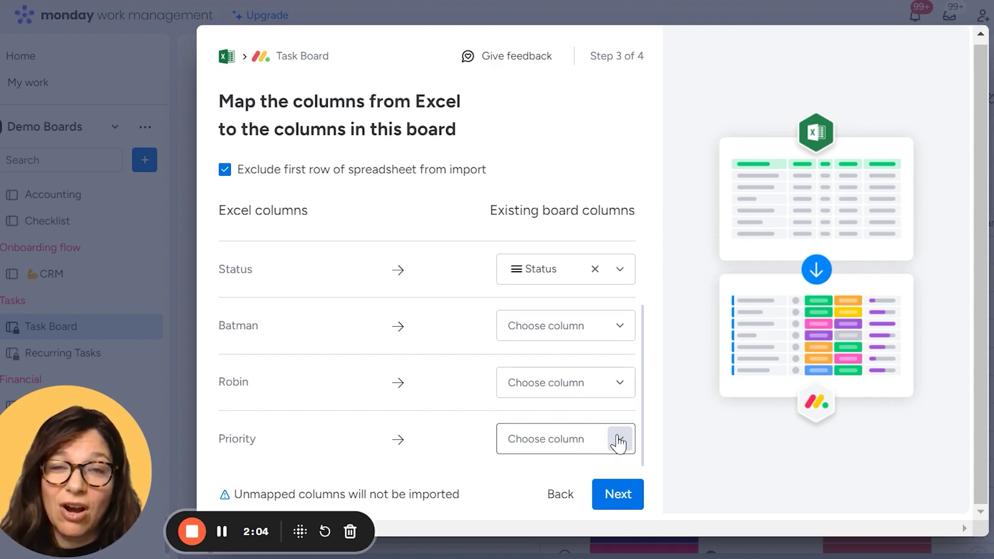
pyautogui.click(619, 443)
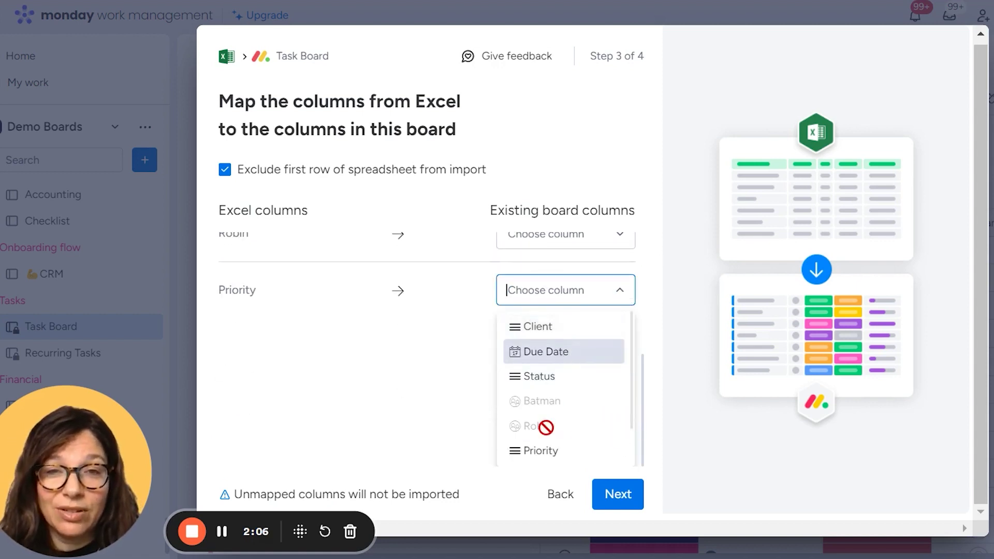
pyautogui.click(541, 452)
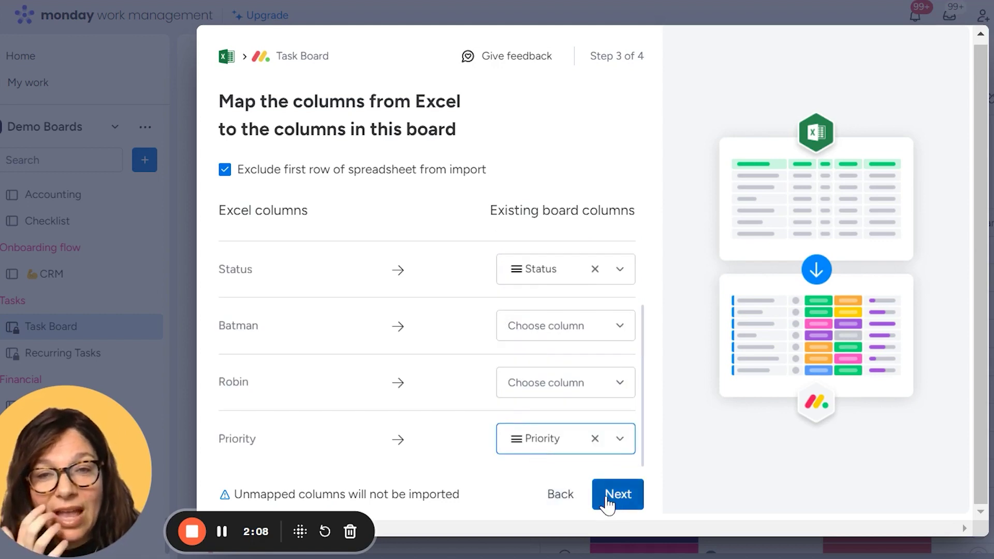
pyautogui.click(617, 495)
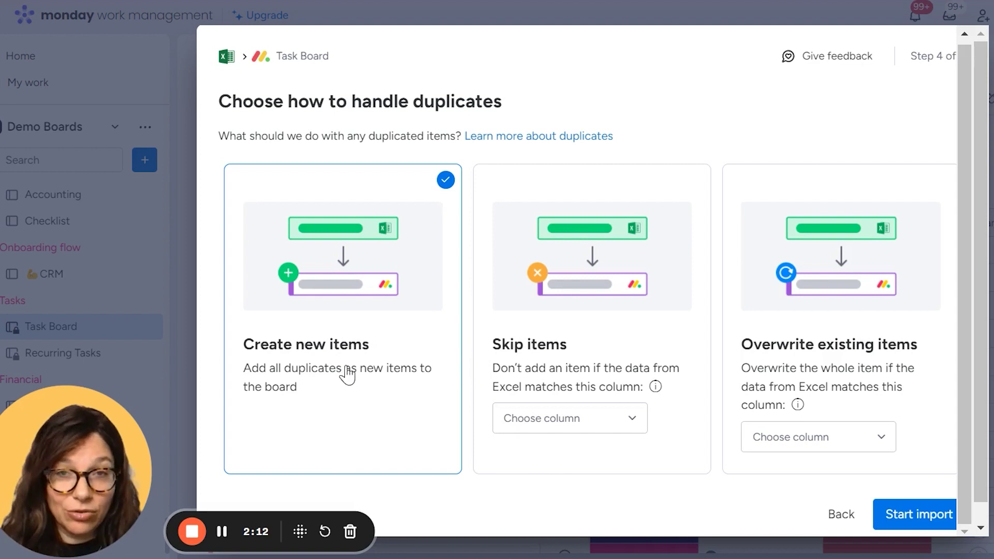
# Step: Choose Create new items for handling duplicates and start the import
pyautogui.click(609, 412)
pyautogui.click(613, 348)
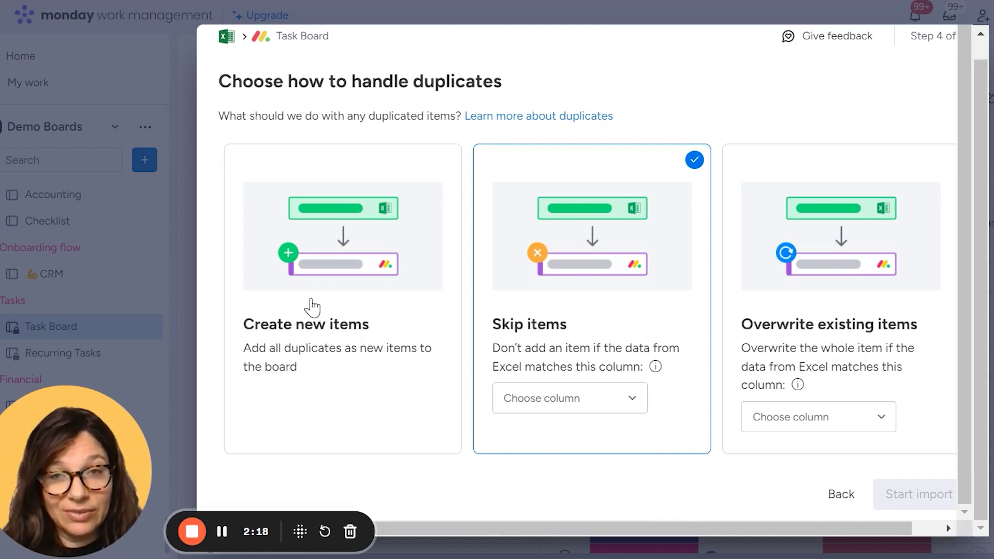
pyautogui.click(313, 307)
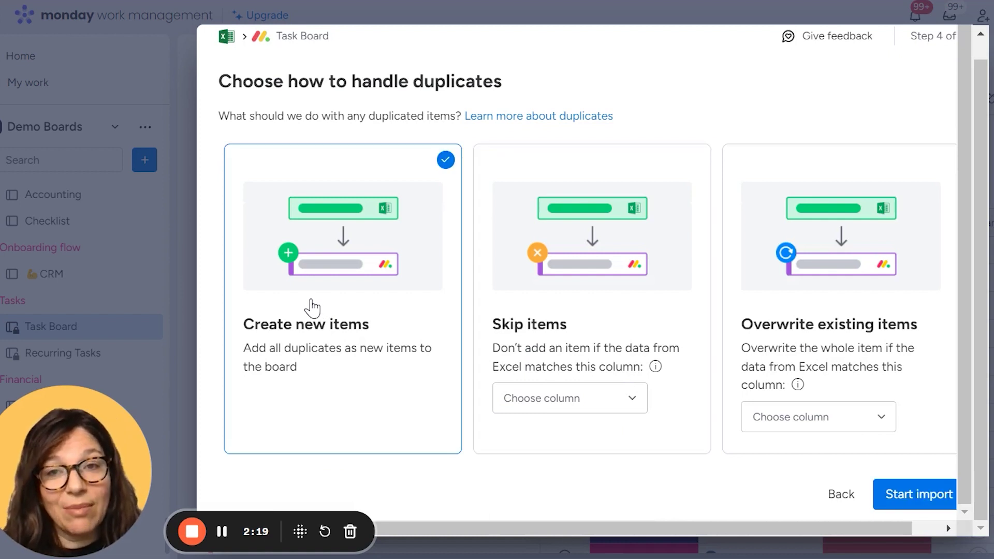
pyautogui.click(901, 496)
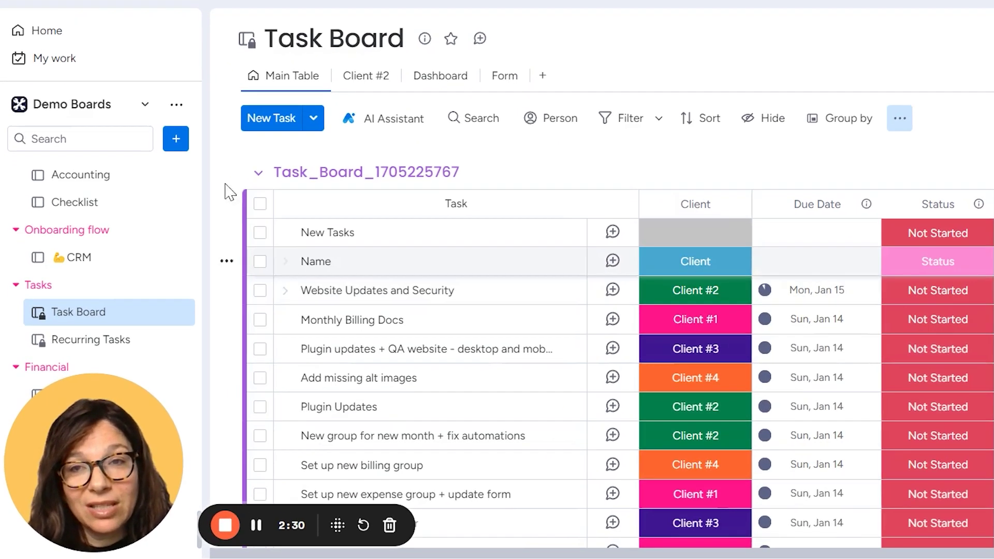
pyautogui.moveTo(275, 191)
pyautogui.mouseDown()
pyautogui.moveTo(466, 196)
pyautogui.moveTo(445, 201)
pyautogui.mouseUp()
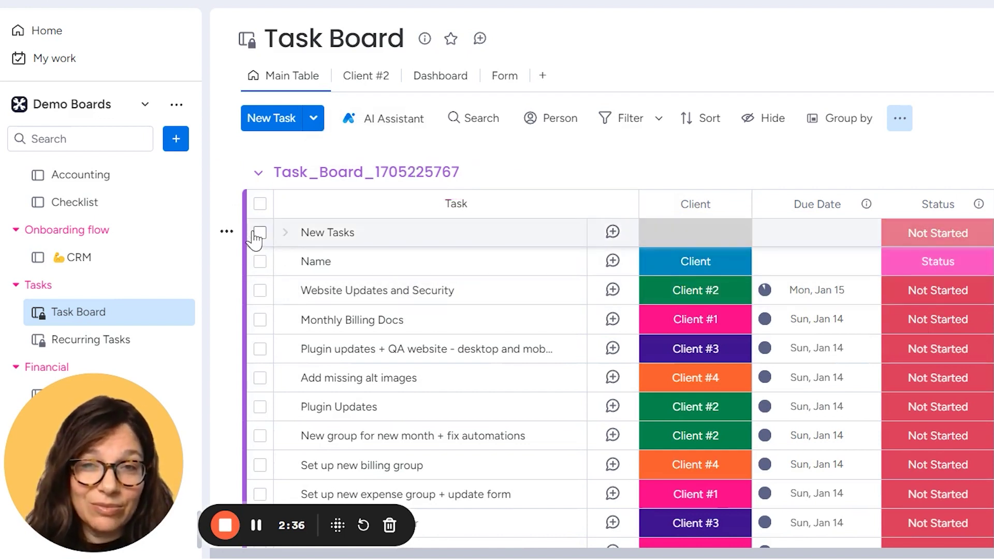
pyautogui.click(260, 233)
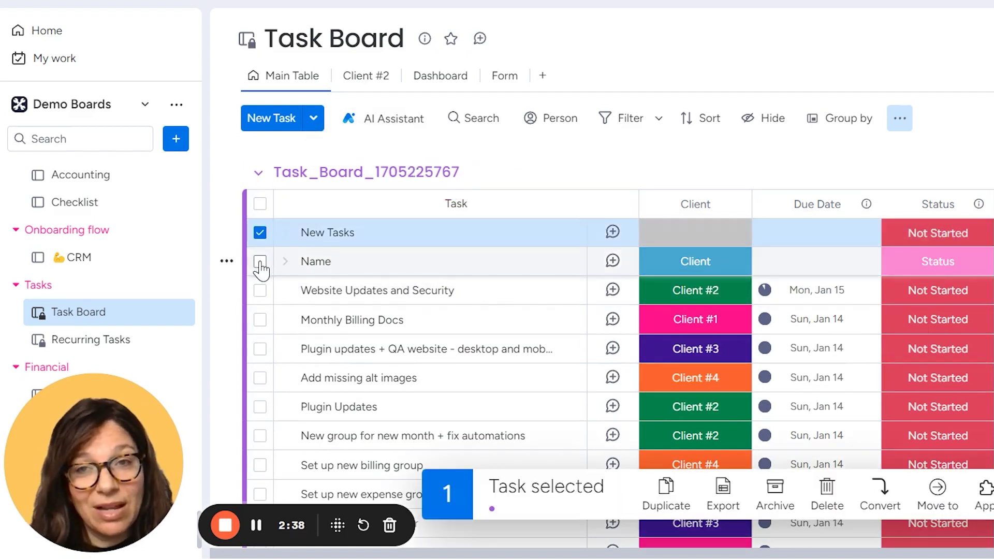
pyautogui.click(260, 261)
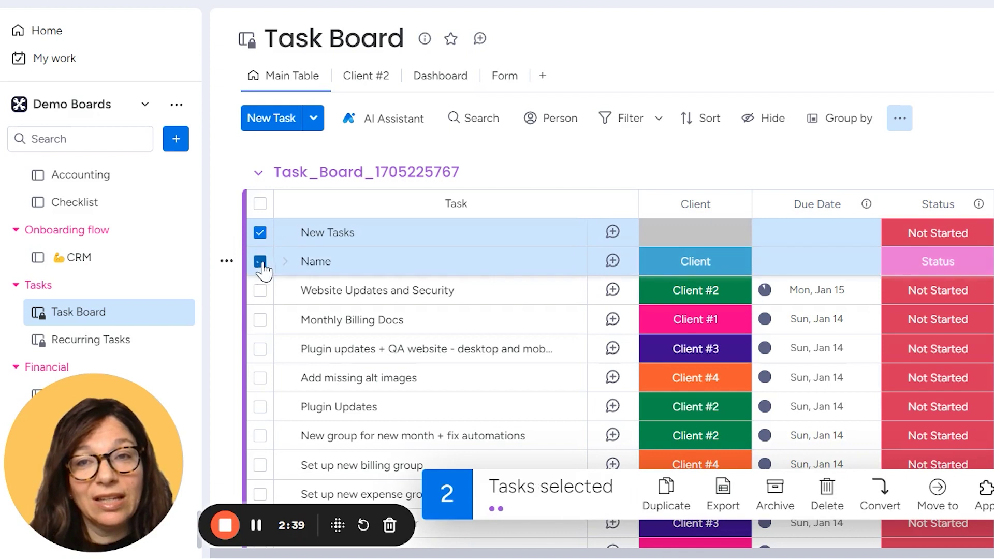
pyautogui.click(827, 495)
pyautogui.click(815, 306)
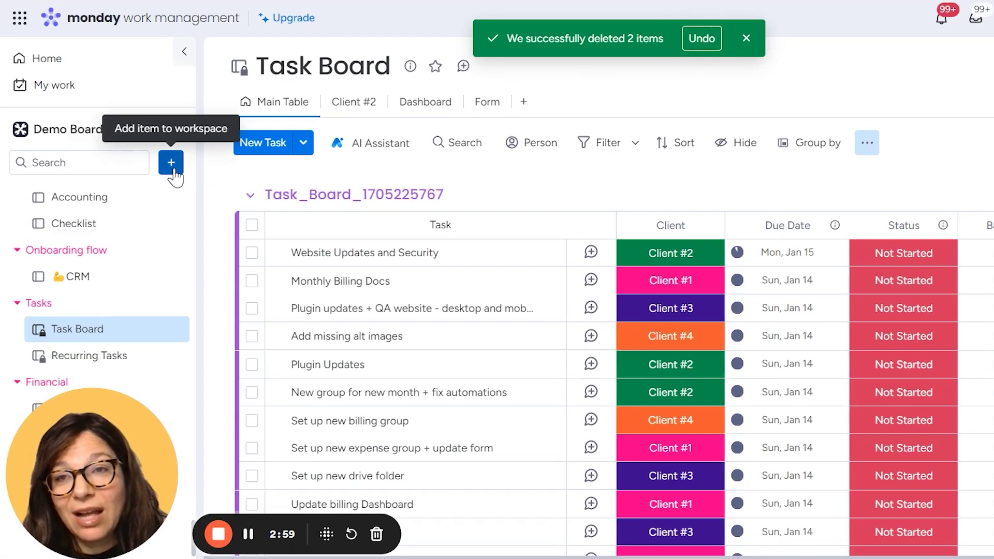
pyautogui.click(138, 182)
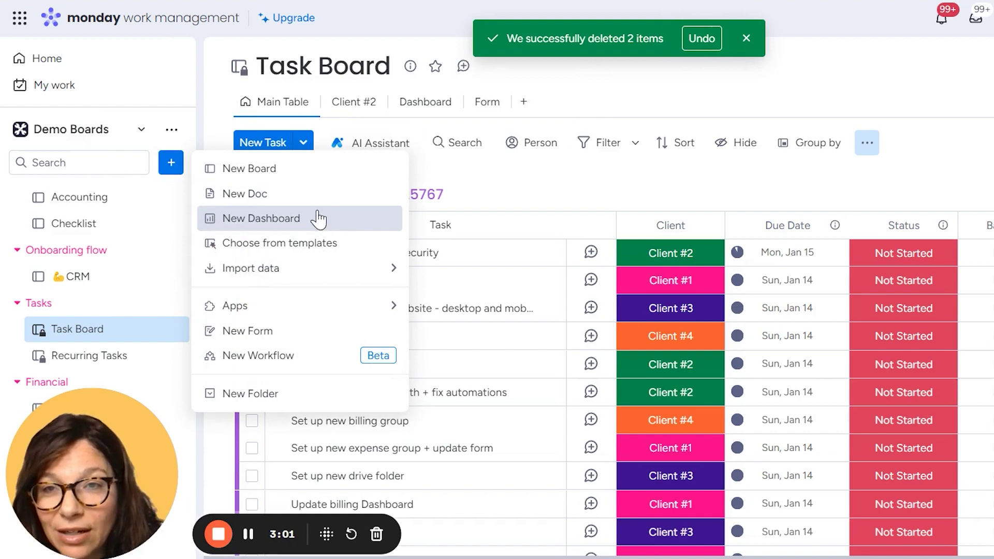
pyautogui.moveTo(299, 275)
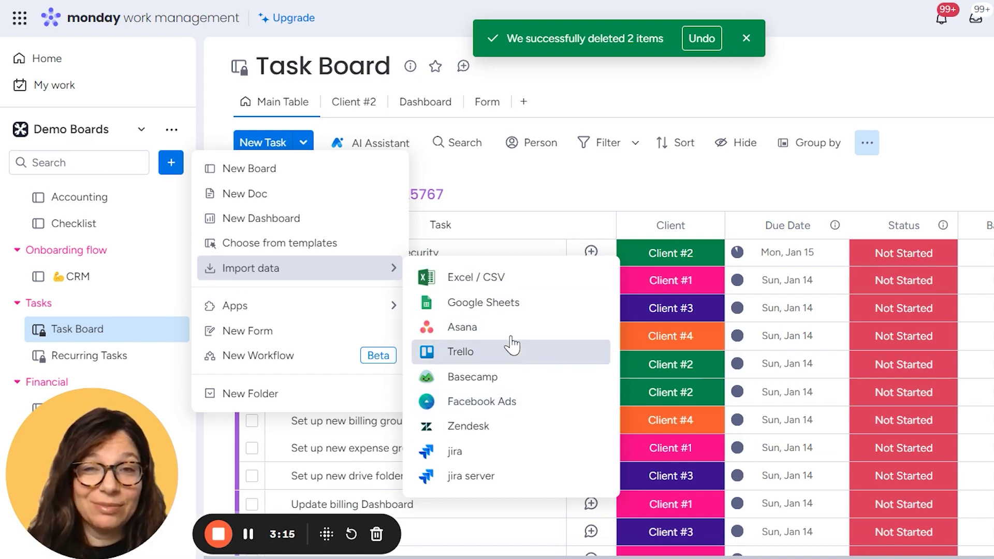
pyautogui.click(521, 284)
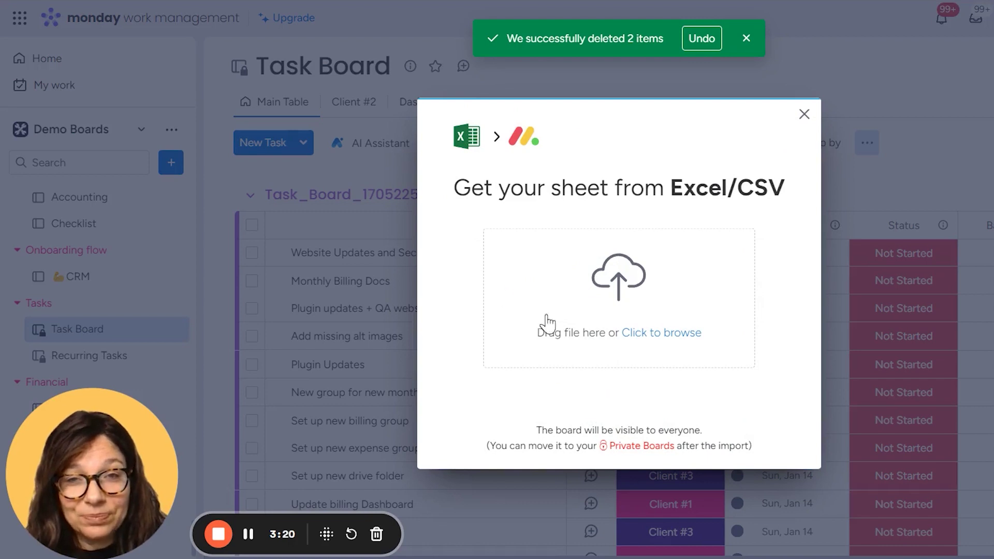
pyautogui.click(692, 334)
pyautogui.click(271, 100)
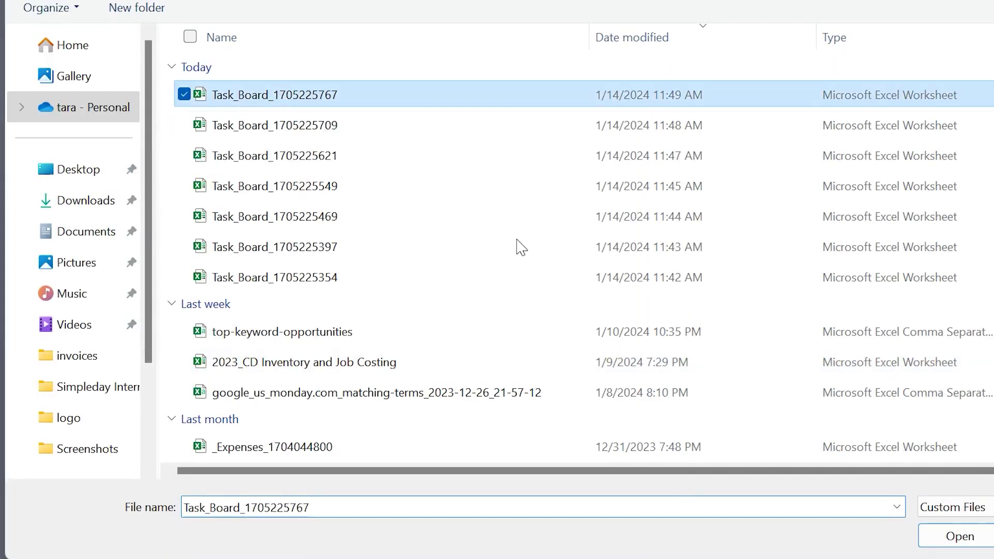
pyautogui.click(943, 540)
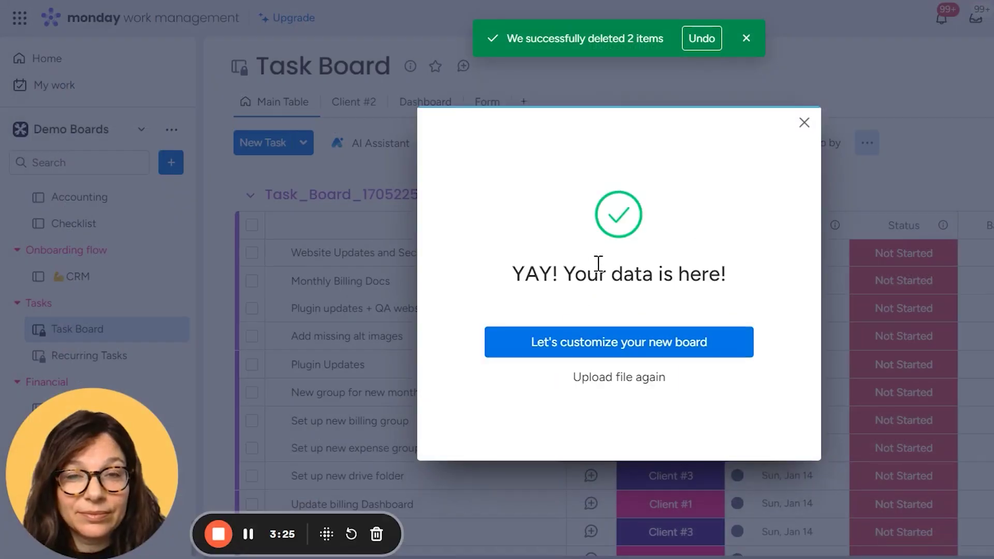
# Step: Start customizing the new board and set spreadsheet row 3, beginning with Name, as the column titles
pyautogui.click(668, 348)
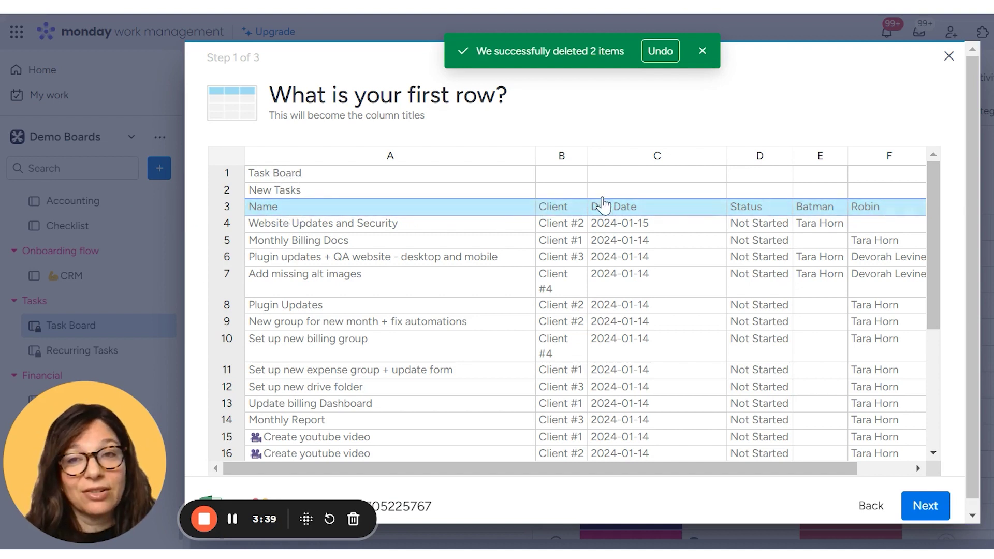
pyautogui.click(930, 507)
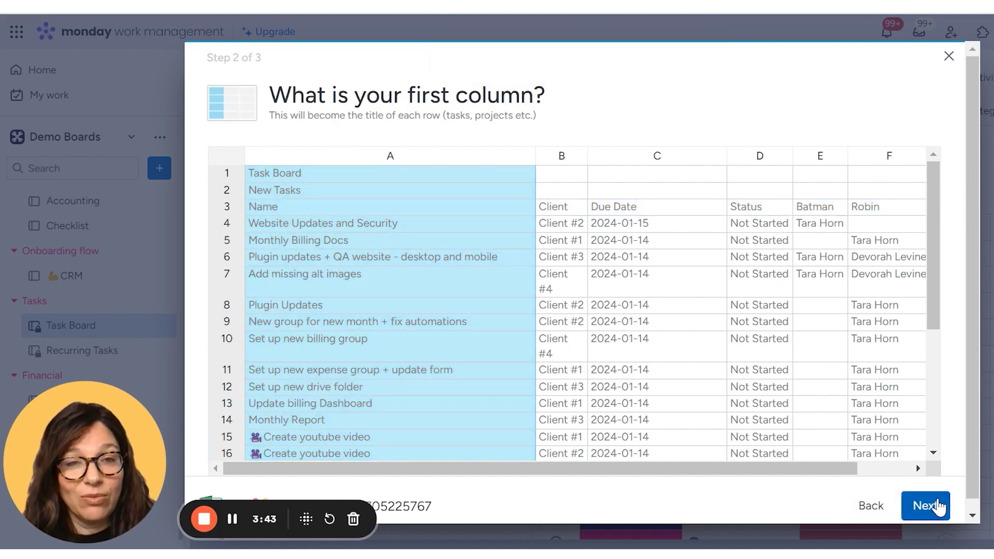
# Step: Accept column A as the board's first column and set the Client column's type to Status Column
pyautogui.click(932, 506)
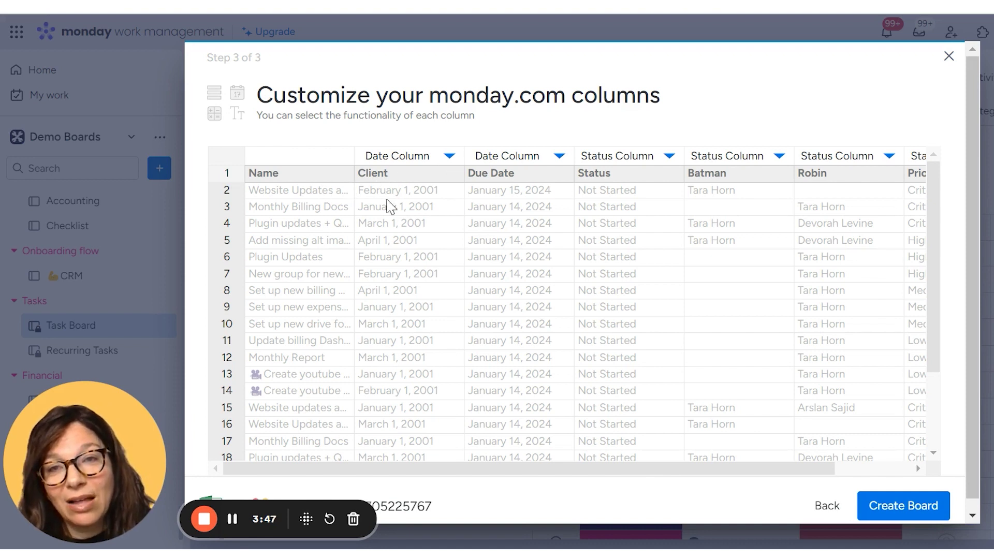
pyautogui.click(446, 158)
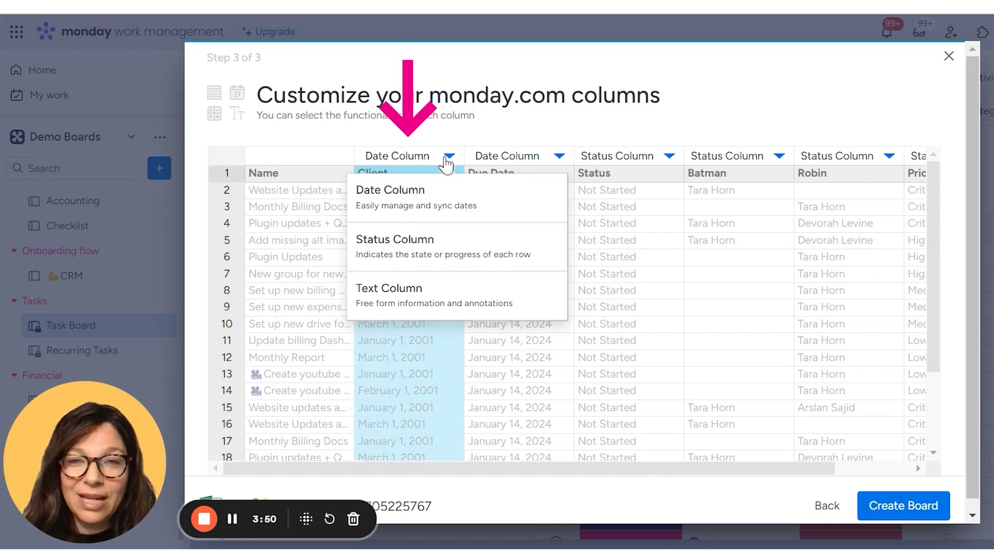
pyautogui.click(404, 233)
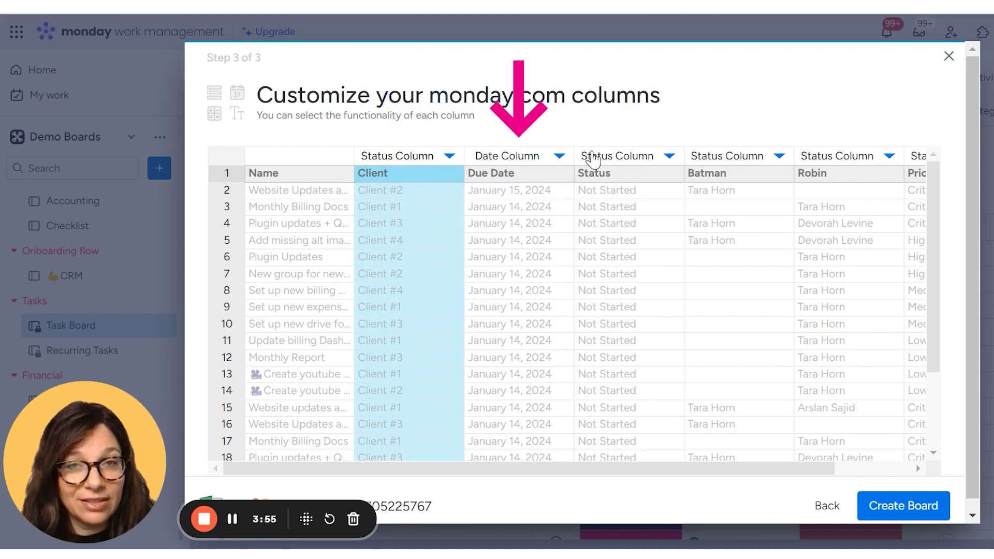
# Step: Choose Status Column as the type for Batman and Text Column as the type for Robin
pyautogui.click(751, 162)
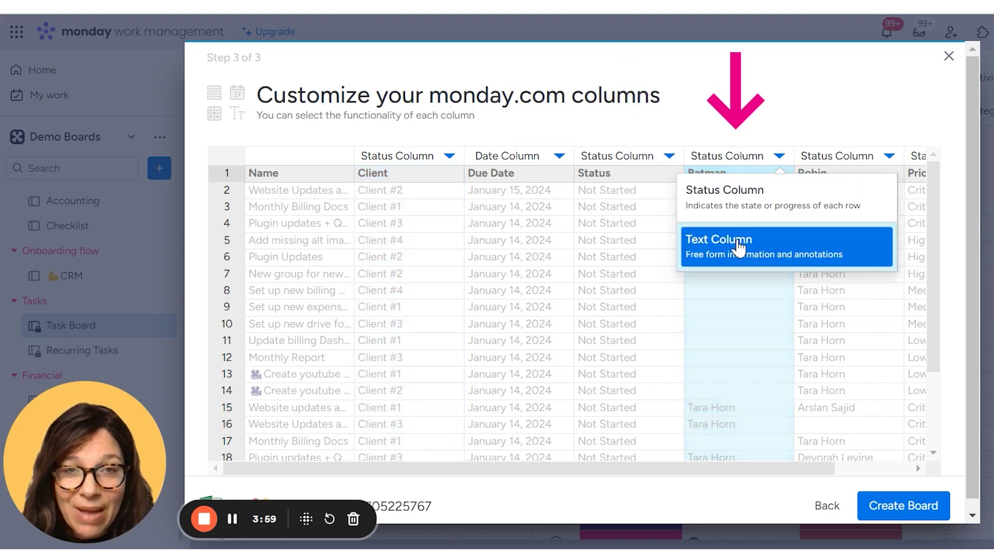
pyautogui.click(726, 205)
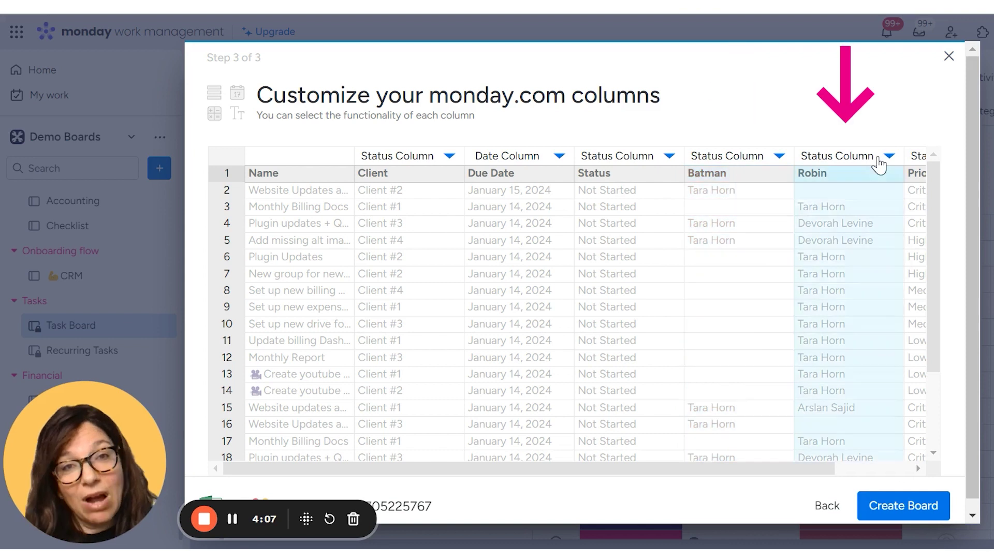
pyautogui.click(878, 163)
pyautogui.click(862, 243)
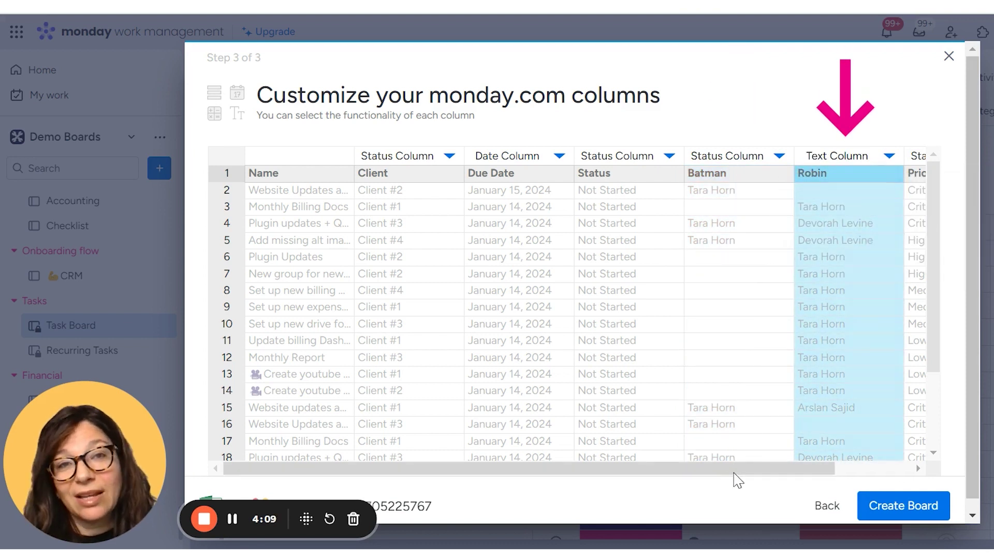
# Step: Create the board from the imported spreadsheet with the customized column types
pyautogui.moveTo(762, 468); pyautogui.dragTo(836, 467)
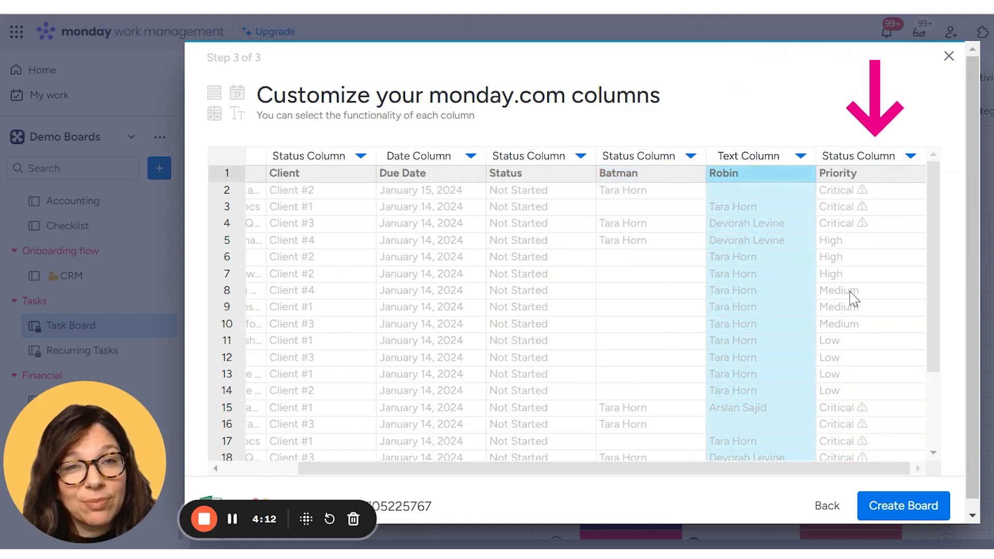
pyautogui.click(883, 506)
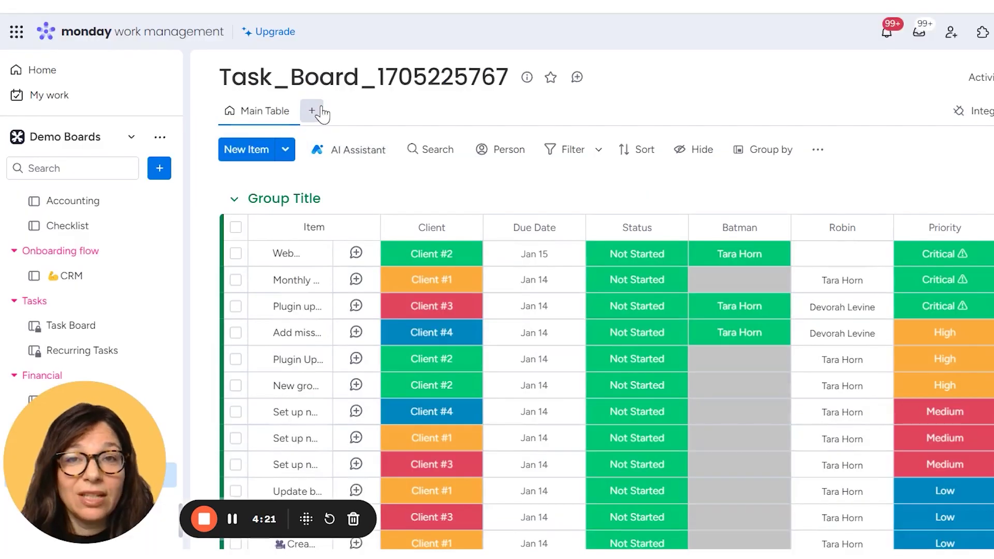
pyautogui.moveTo(321, 113)
pyautogui.mouseDown()
pyautogui.moveTo(223, 124)
pyautogui.moveTo(409, 124)
pyautogui.mouseUp()
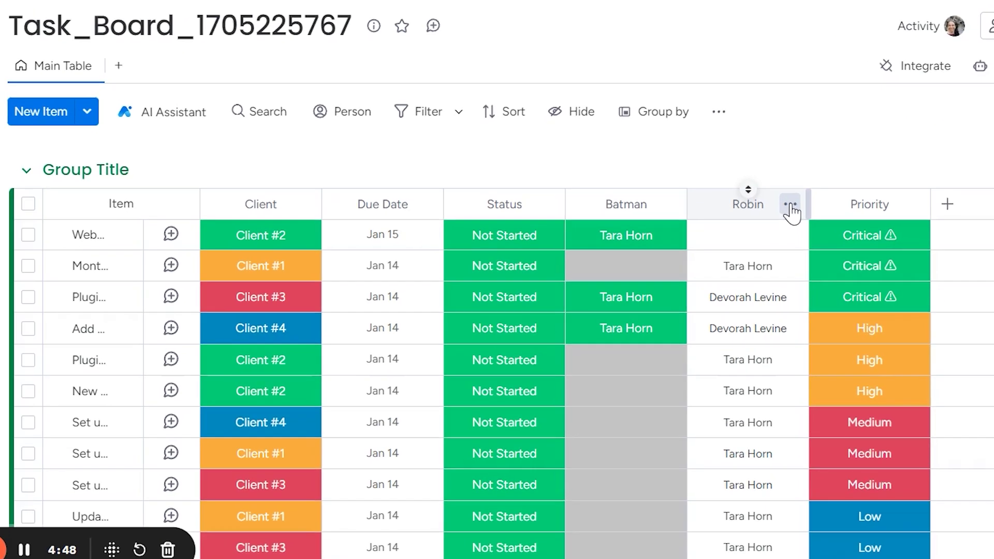
# Step: Convert the Robin column on the new board to the People column type and keep the changes
pyautogui.click(790, 205)
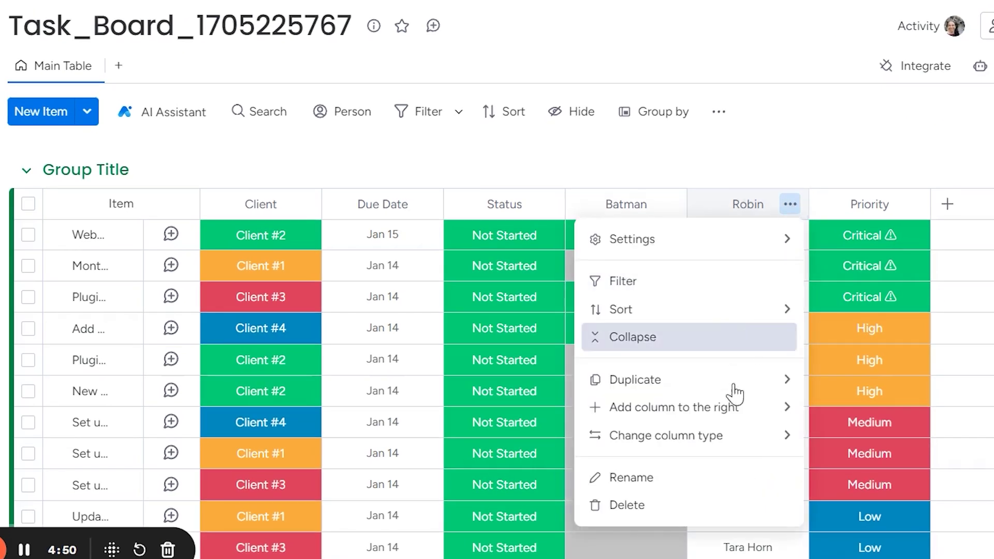
pyautogui.moveTo(717, 443)
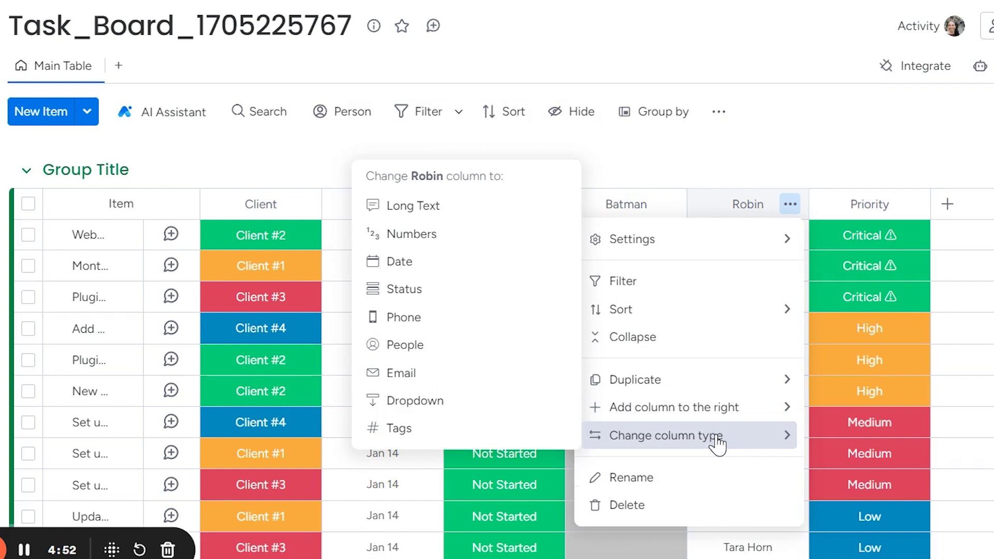
pyautogui.click(444, 350)
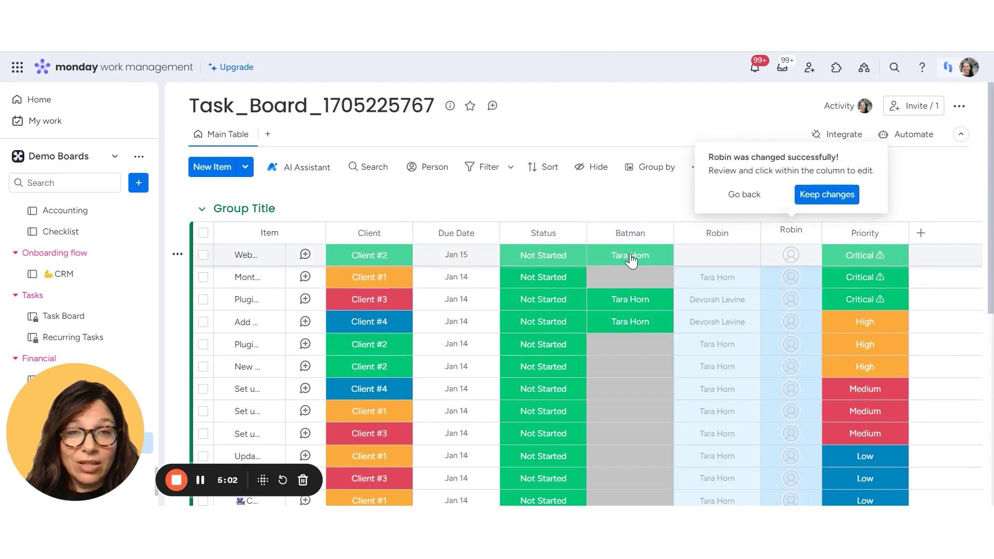
pyautogui.click(818, 197)
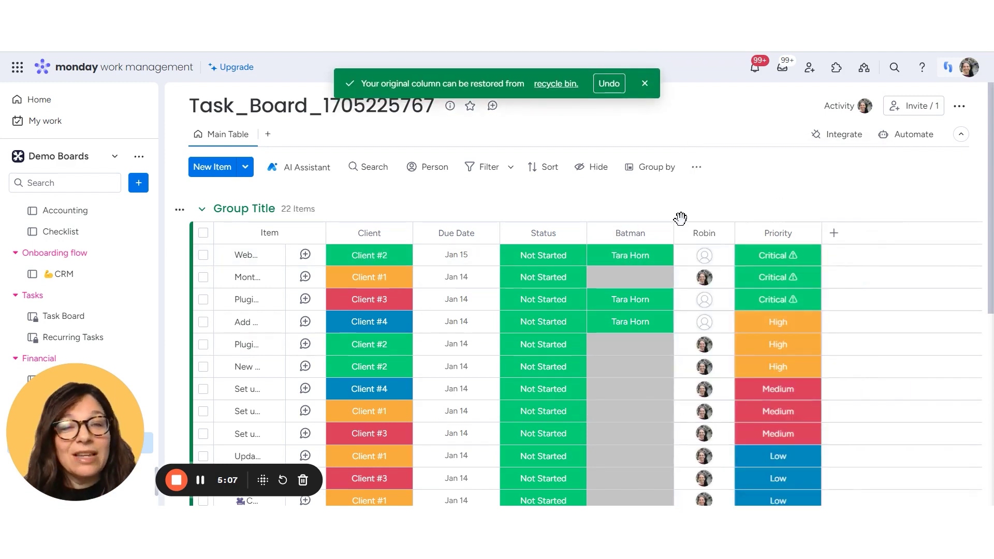